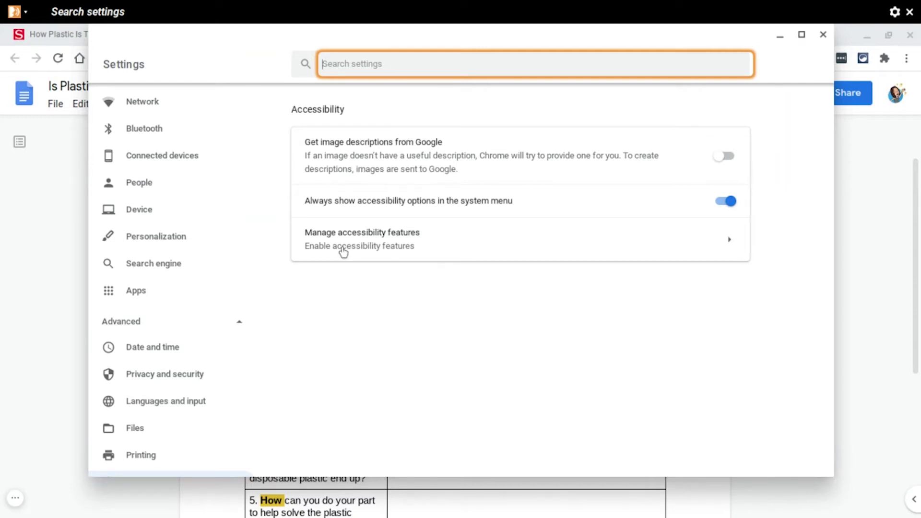
# Open ChromeVox settings in a new tab from Manage accessibility features.
pyautogui.click(343, 252)
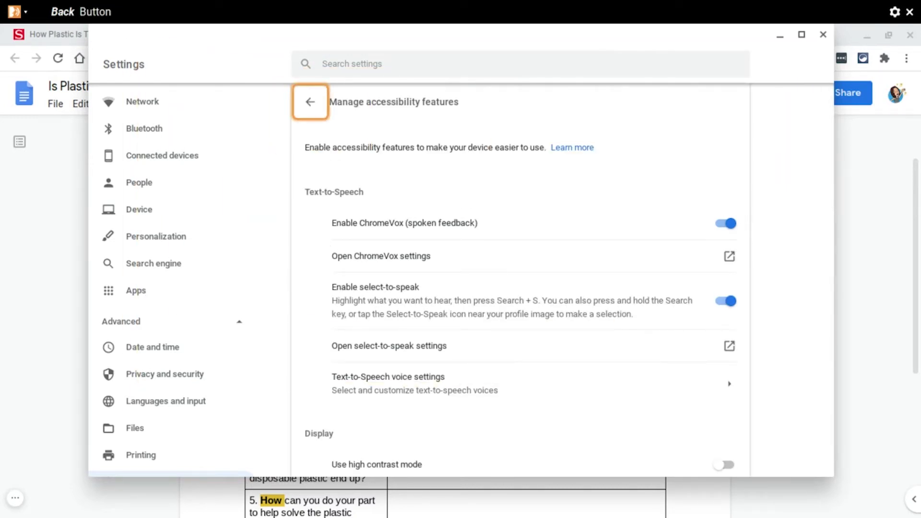
pyautogui.click(440, 266)
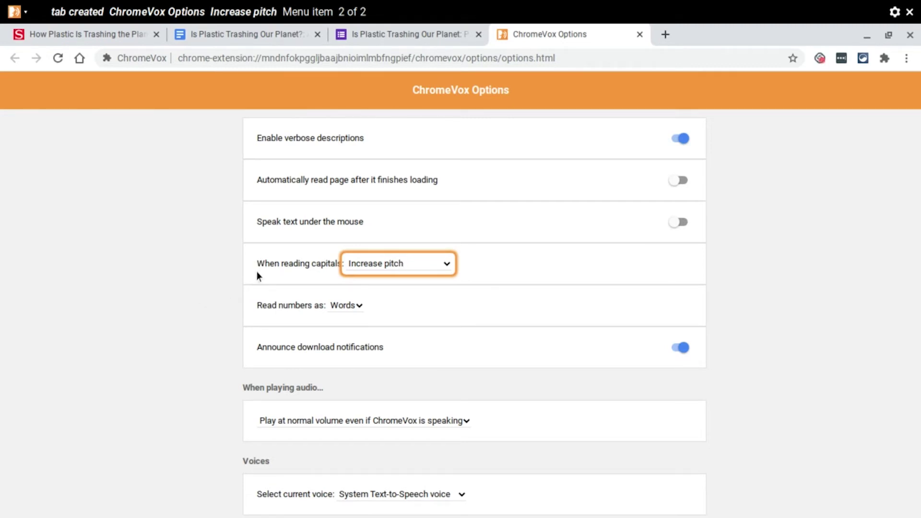
pyautogui.scroll(-2, 267, 264)
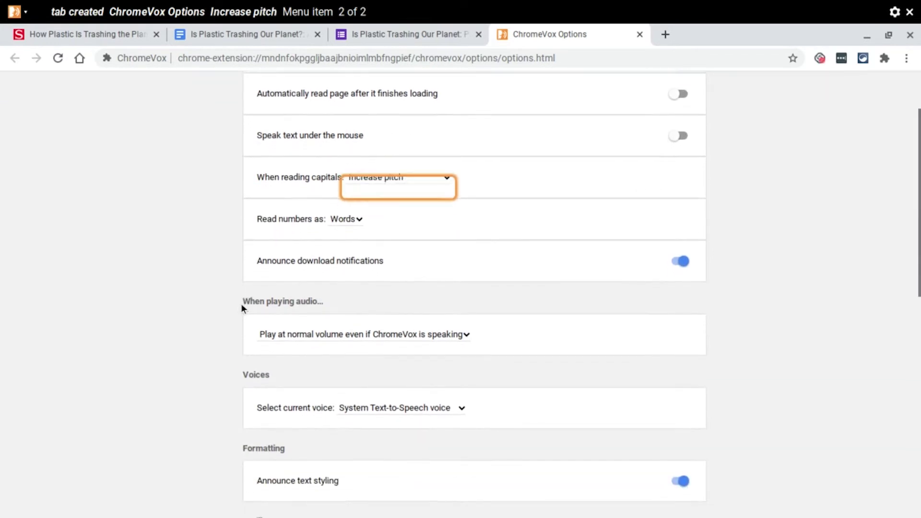
pyautogui.scroll(-3, 242, 302)
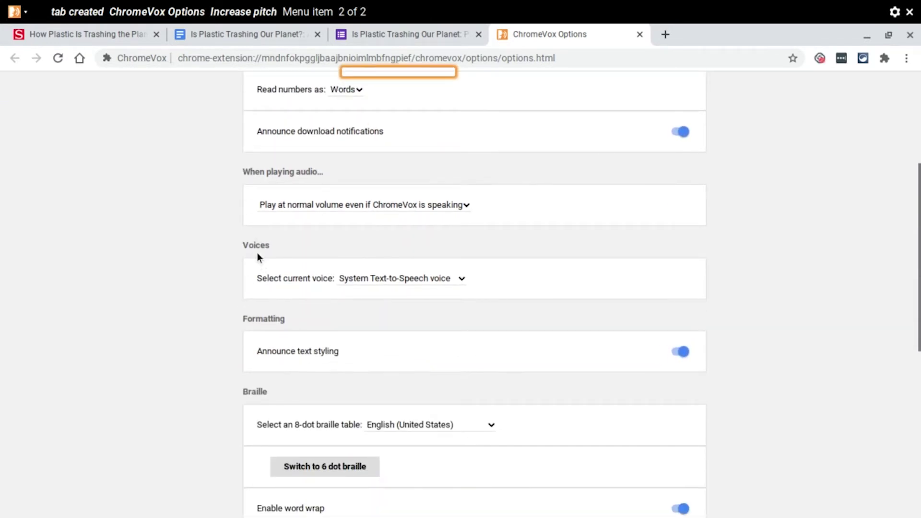
pyautogui.scroll(-2, 257, 253)
pyautogui.scroll(-1, 240, 225)
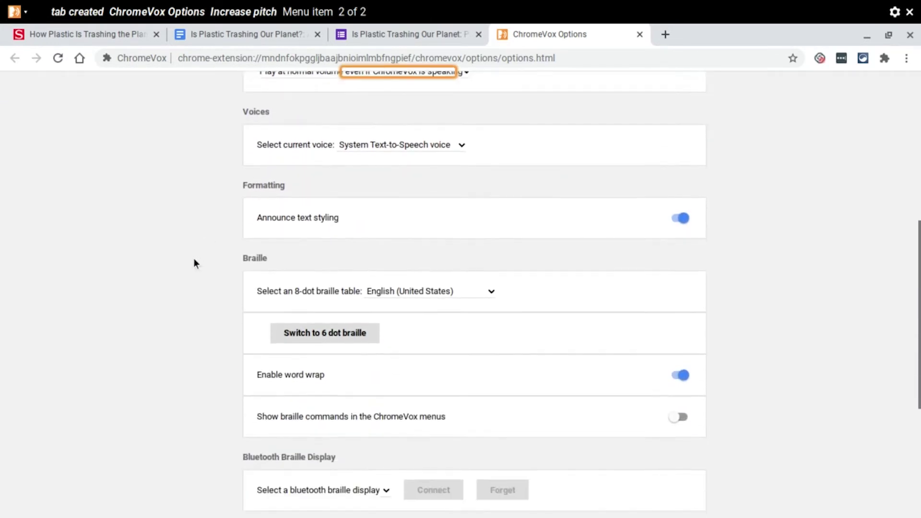
pyautogui.scroll(-3, 194, 263)
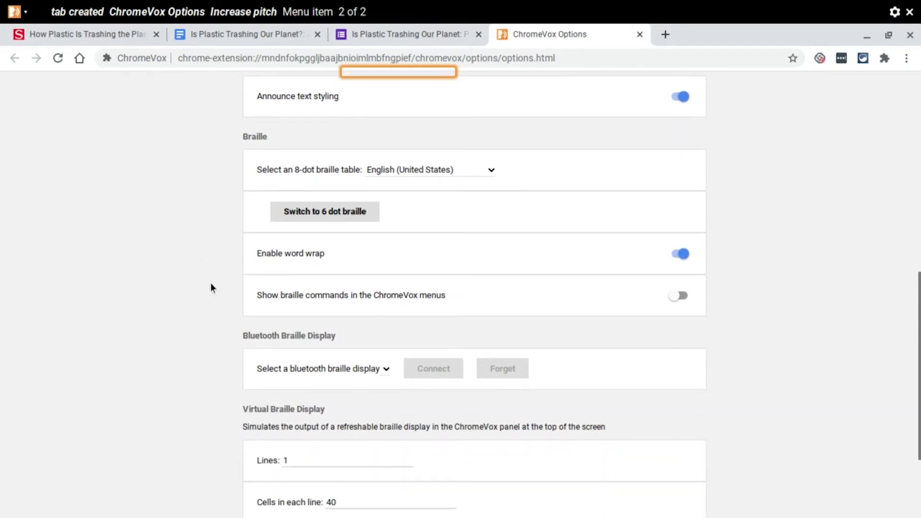
pyautogui.scroll(-1, 212, 283)
pyautogui.scroll(-2, 206, 302)
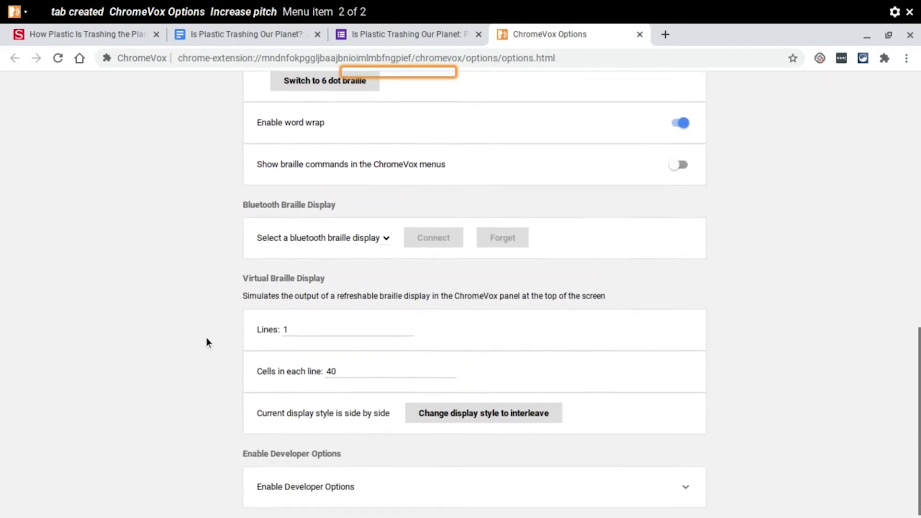
pyautogui.scroll(10, 211, 354)
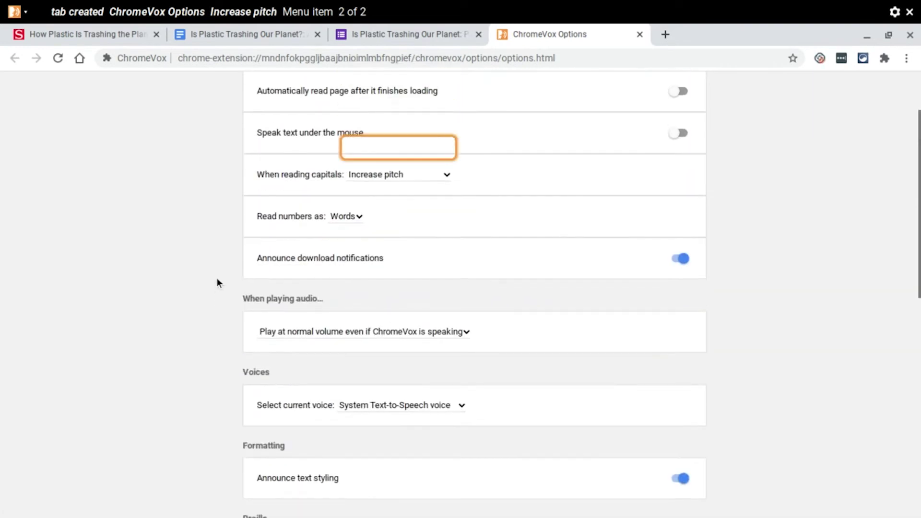
pyautogui.scroll(2, 218, 269)
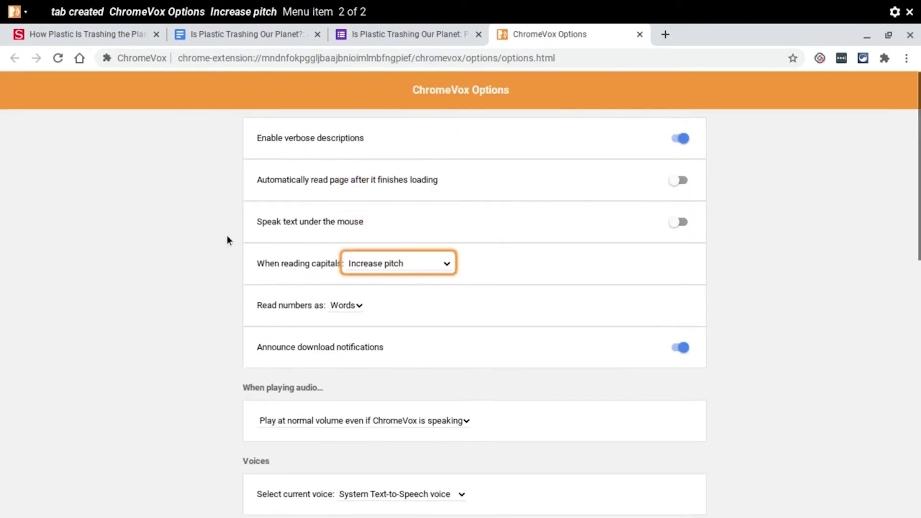
# Close the ChromeVox Options tab and return to the 'How Plastic Is Trashing the Planet' article.
pyautogui.click(640, 35)
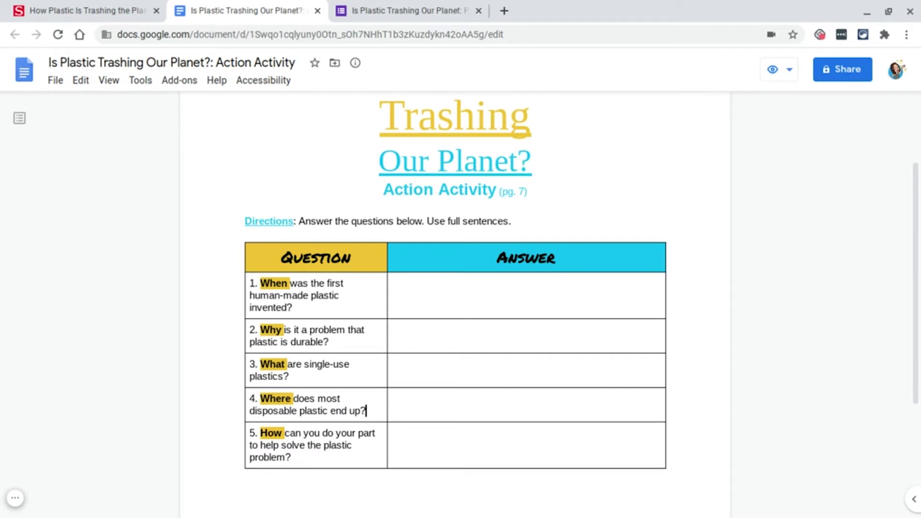
pyautogui.click(74, 8)
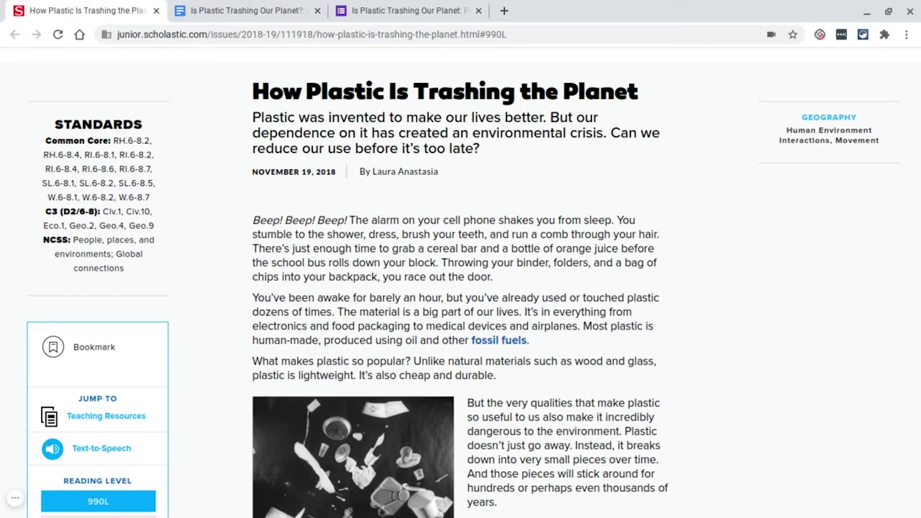
# Enable Select-to-Speak in quick settings Accessibility and activate its shelf icon.
pyautogui.moveTo(863, 514)
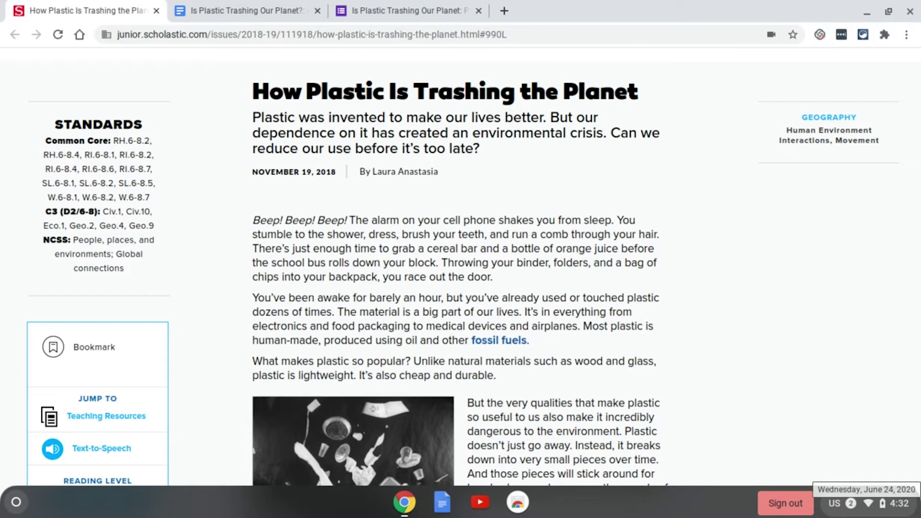
pyautogui.click(895, 504)
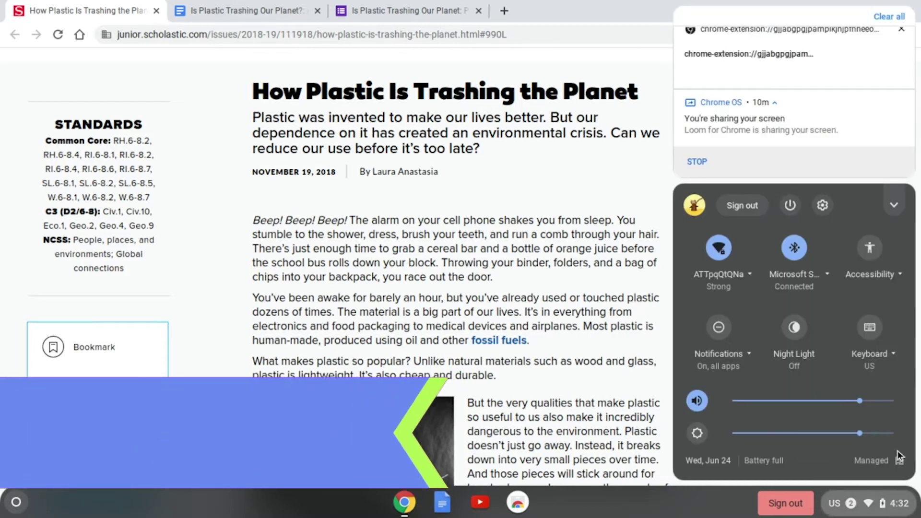
pyautogui.click(867, 275)
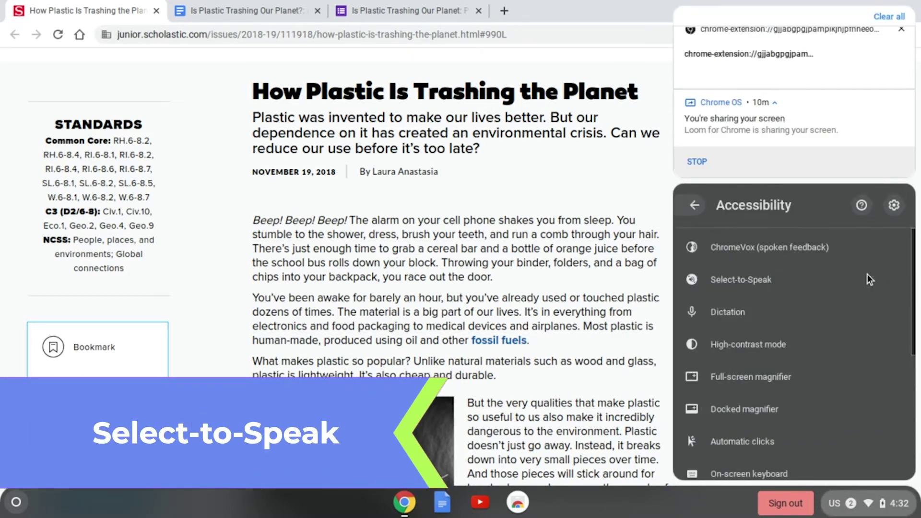
pyautogui.click(756, 285)
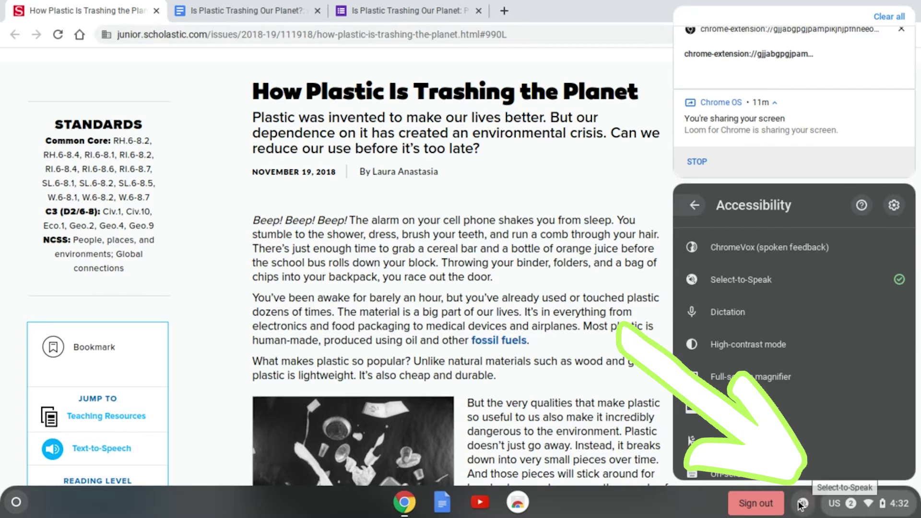
pyautogui.click(868, 508)
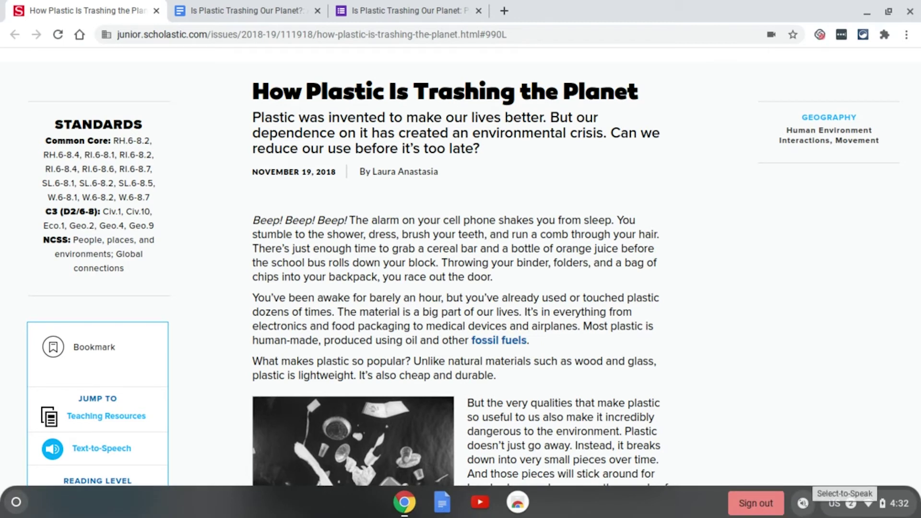
pyautogui.click(805, 504)
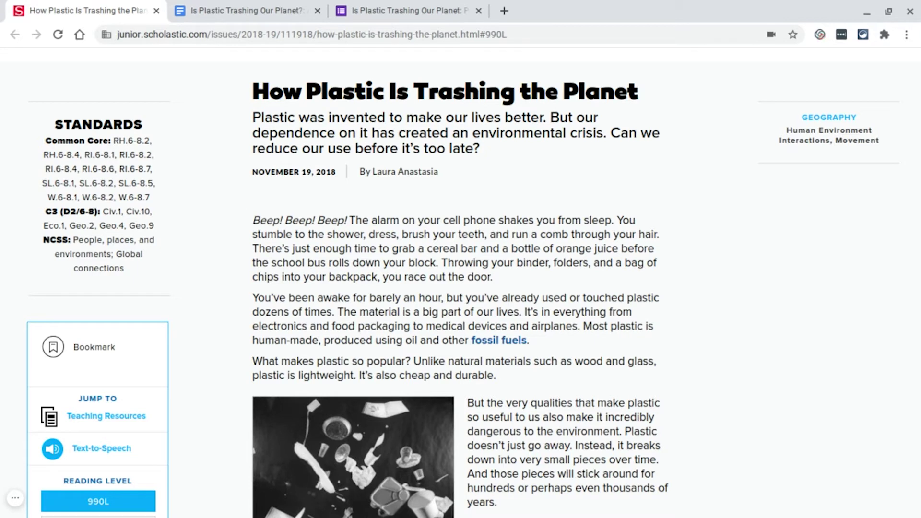
# Have the first paragraph read aloud, stop it, then read the opening sentence with Search+S.
pyautogui.moveTo(230, 194); pyautogui.dragTo(681, 287)
pyautogui.press('ctrl')
pyautogui.moveTo(252, 220); pyautogui.dragTo(616, 224)
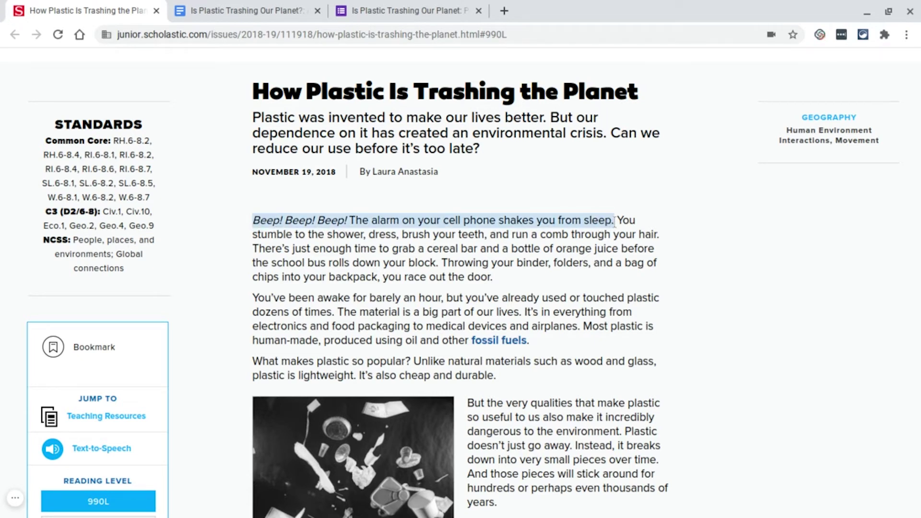
pyautogui.press('super+s')
pyautogui.click(731, 263)
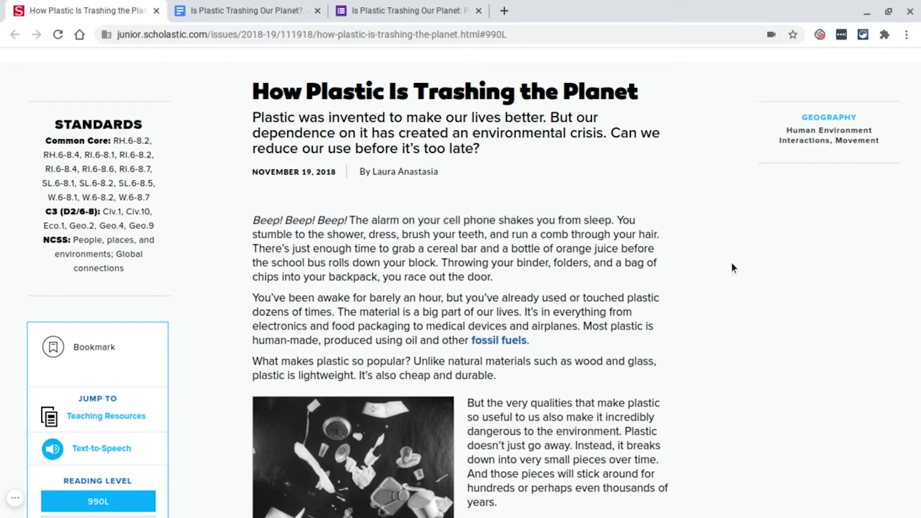
# Have question 1 of the Action Activity doc read aloud, then move to the Pause and Think form.
pyautogui.click(251, 13)
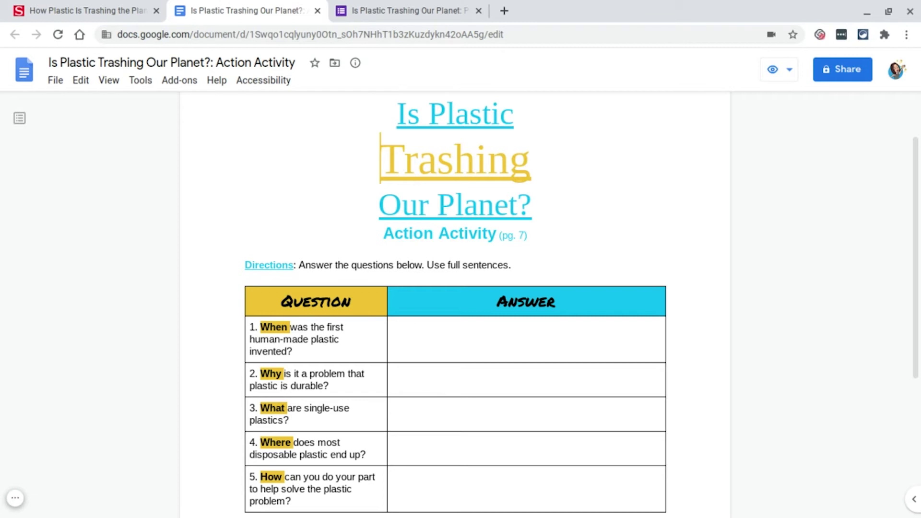
pyautogui.doubleClick(269, 327)
pyautogui.moveTo(279, 342); pyautogui.dragTo(299, 356)
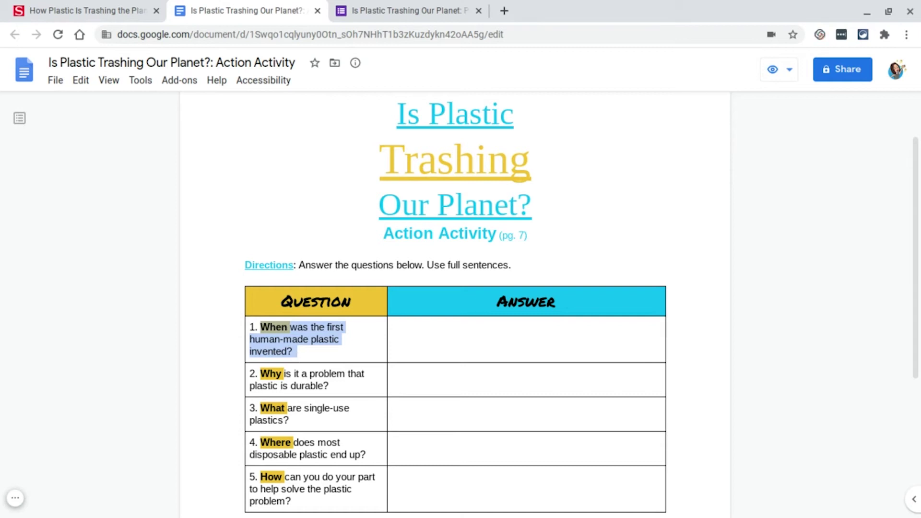
pyautogui.press('super+s')
pyautogui.hotkey('ctrl', 'Tab')
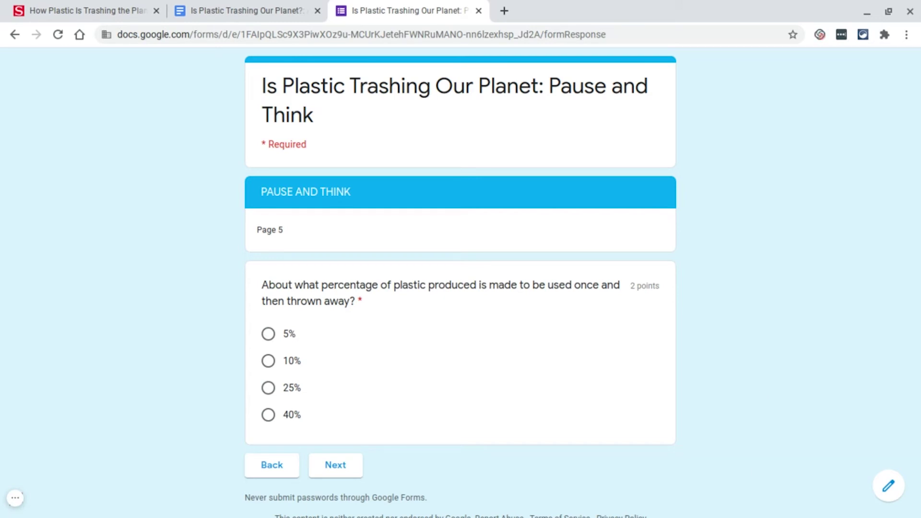
# Use the Select-to-Speak shelf tool to read the form title and the question aloud.
pyautogui.moveTo(769, 516)
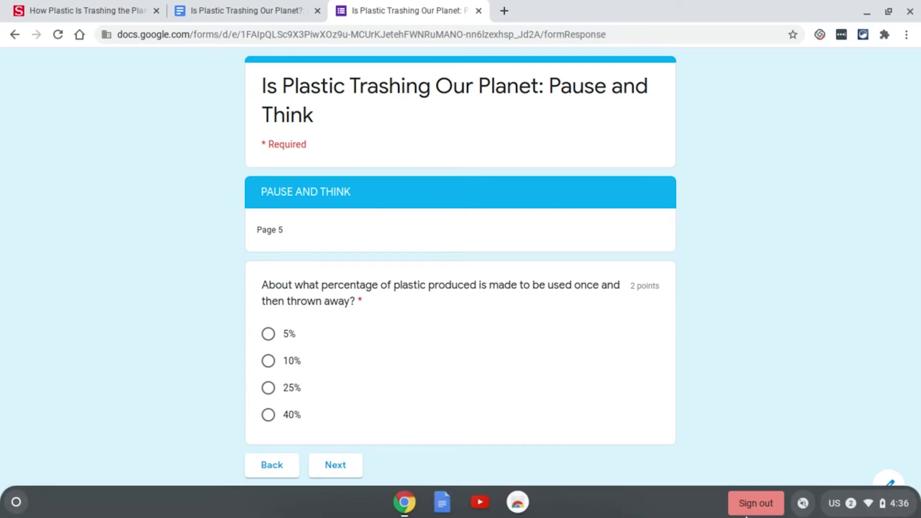
pyautogui.click(804, 503)
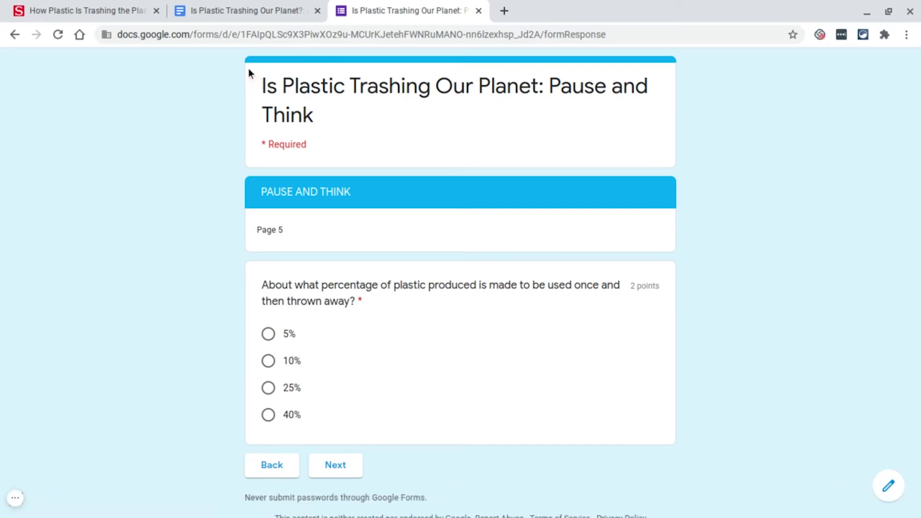
pyautogui.moveTo(251, 71); pyautogui.dragTo(671, 140)
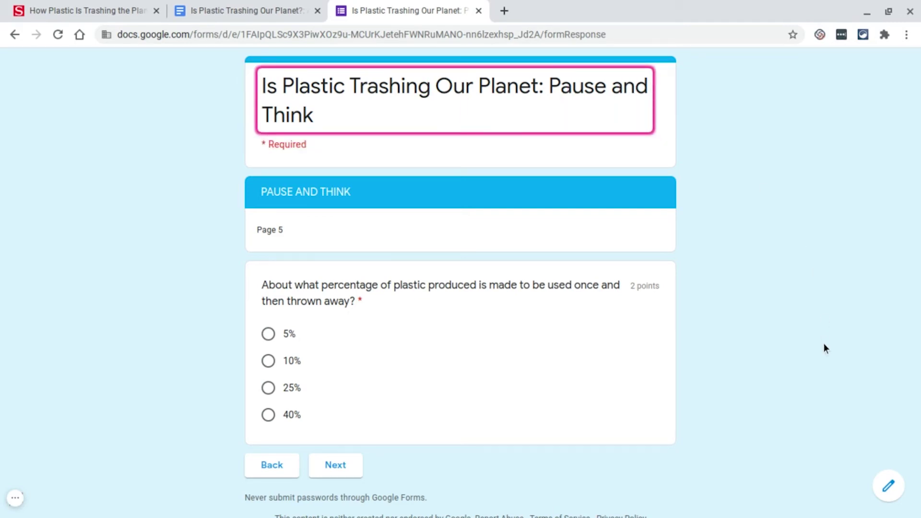
pyautogui.moveTo(805, 506)
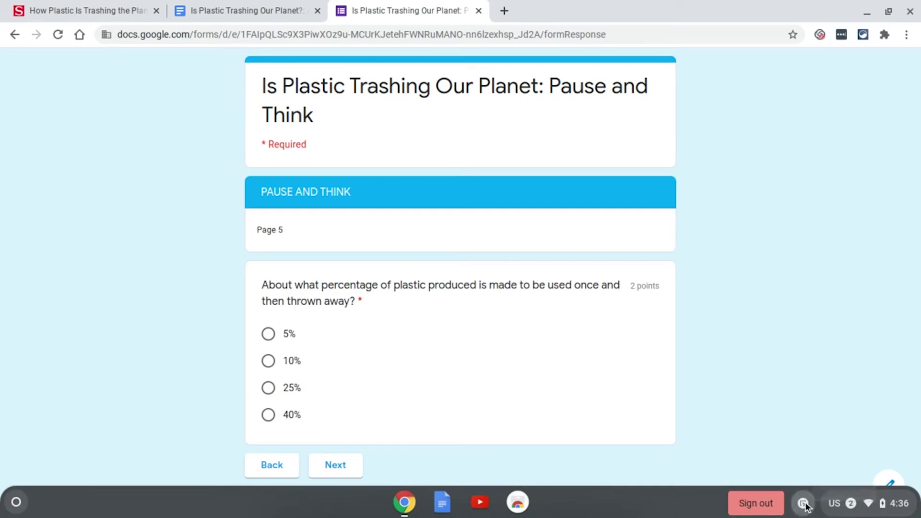
pyautogui.click(805, 505)
pyautogui.moveTo(251, 282); pyautogui.dragTo(623, 318)
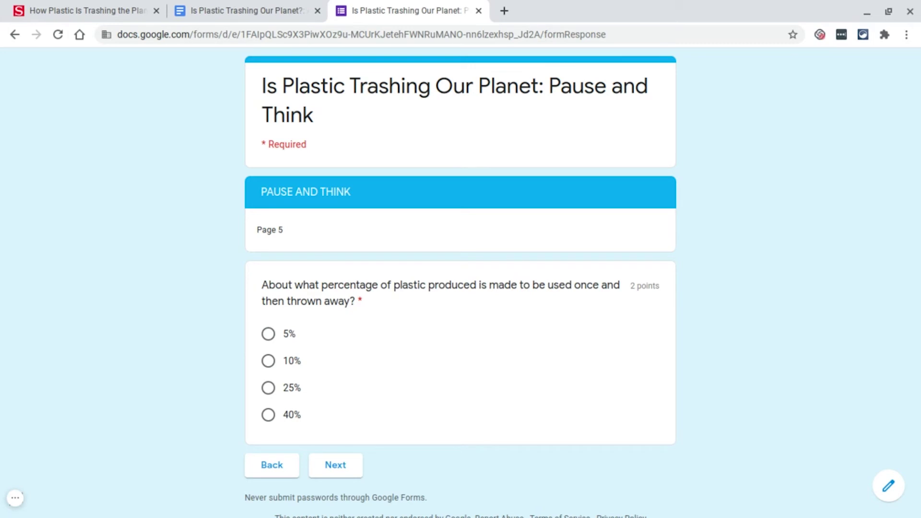
# Read the highlighted question with Search+S, choose 40%, and have the 40% label read aloud.
pyautogui.moveTo(262, 285); pyautogui.dragTo(355, 307)
pyautogui.press('super+s')
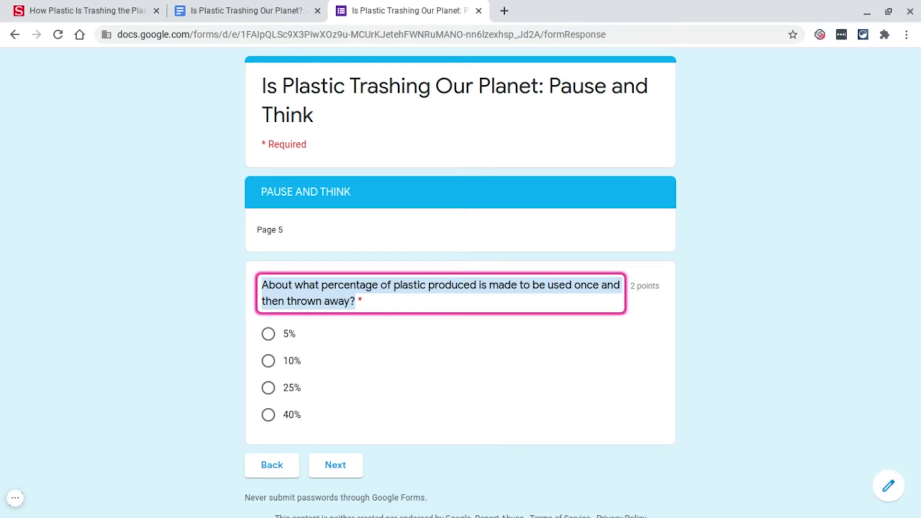
pyautogui.click(279, 413)
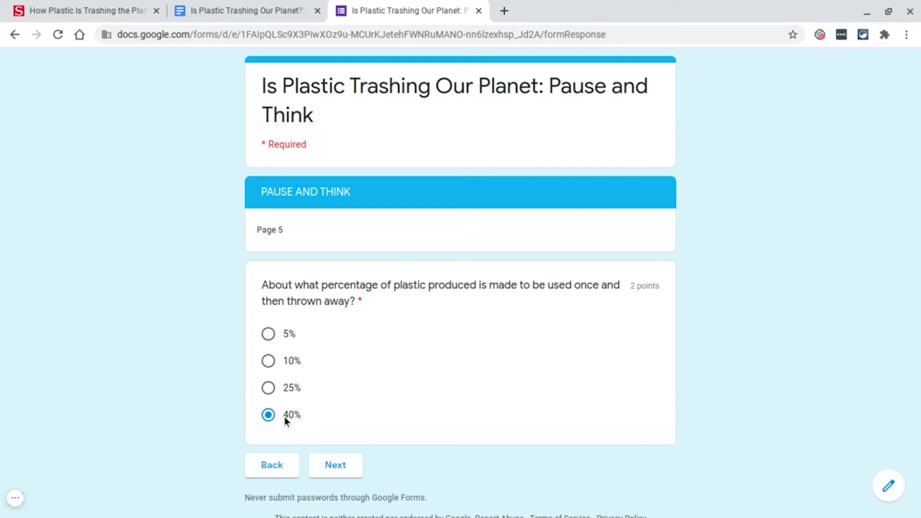
pyautogui.moveTo(297, 416); pyautogui.dragTo(334, 418)
pyautogui.press('super+s')
# Open Select-to-speak settings via the Accessibility gear and Manage accessibility features.
pyautogui.moveTo(854, 514)
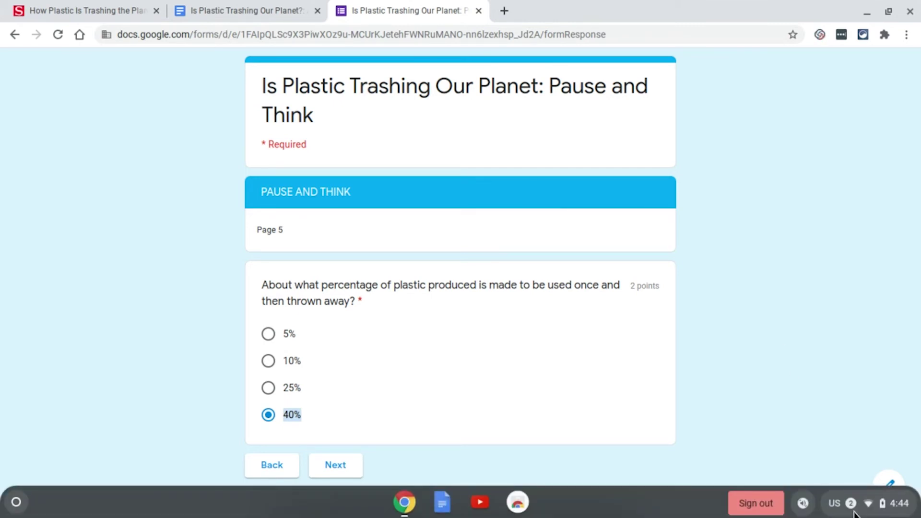
pyautogui.click(897, 502)
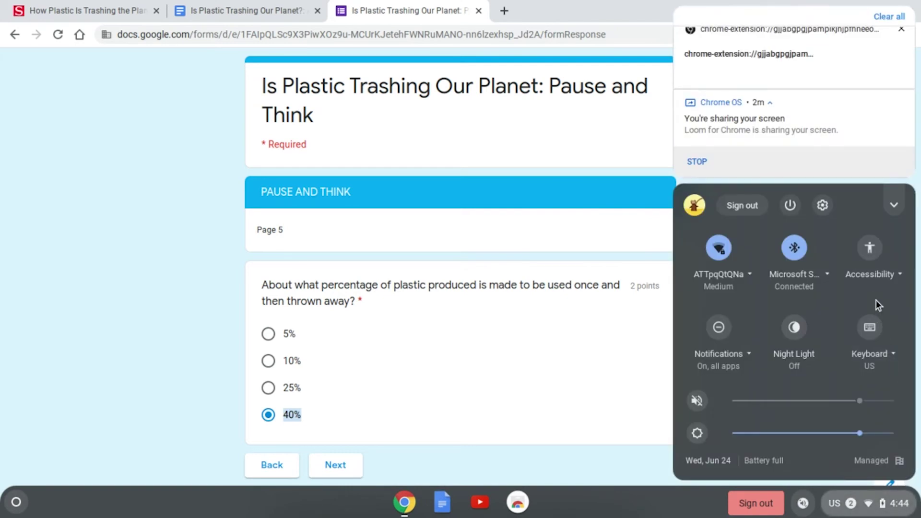
pyautogui.click(875, 281)
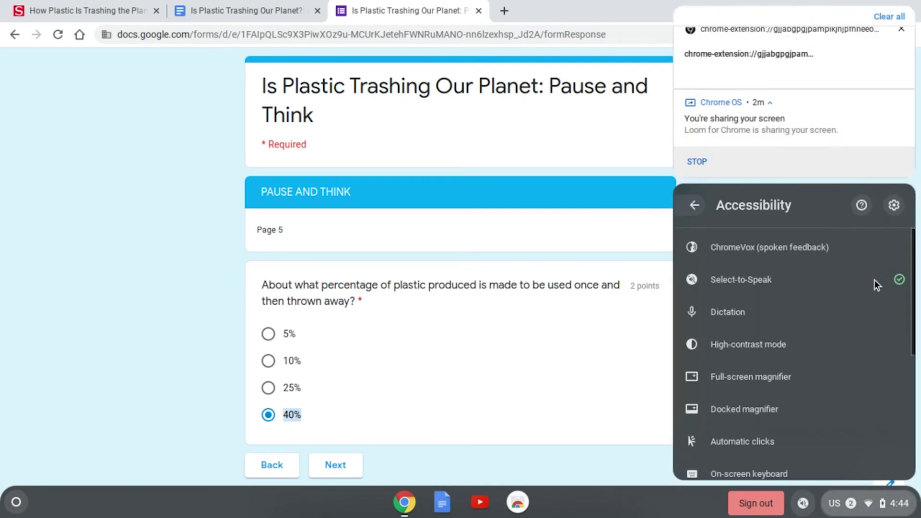
pyautogui.click(894, 205)
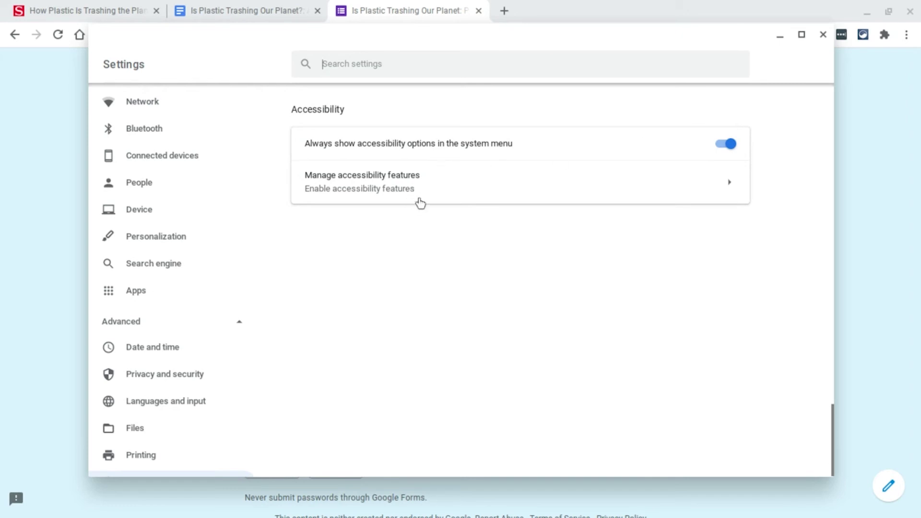
pyautogui.click(433, 192)
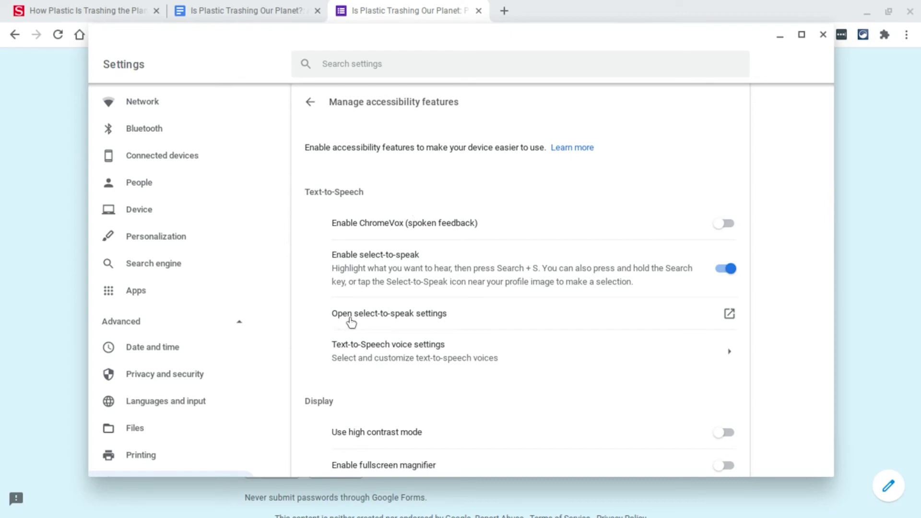
pyautogui.click(728, 314)
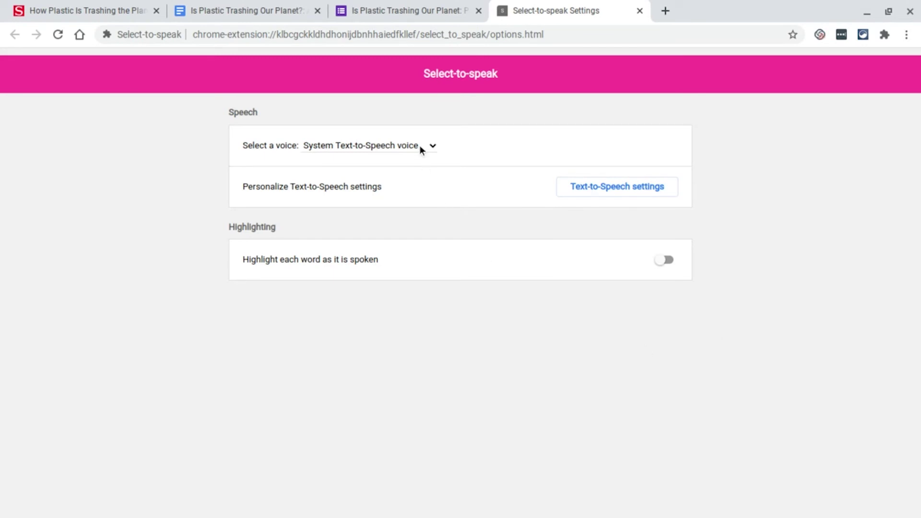
# Keep the System Text-to-Speech voice and open the Text-to-Speech voice settings.
pyautogui.click(420, 149)
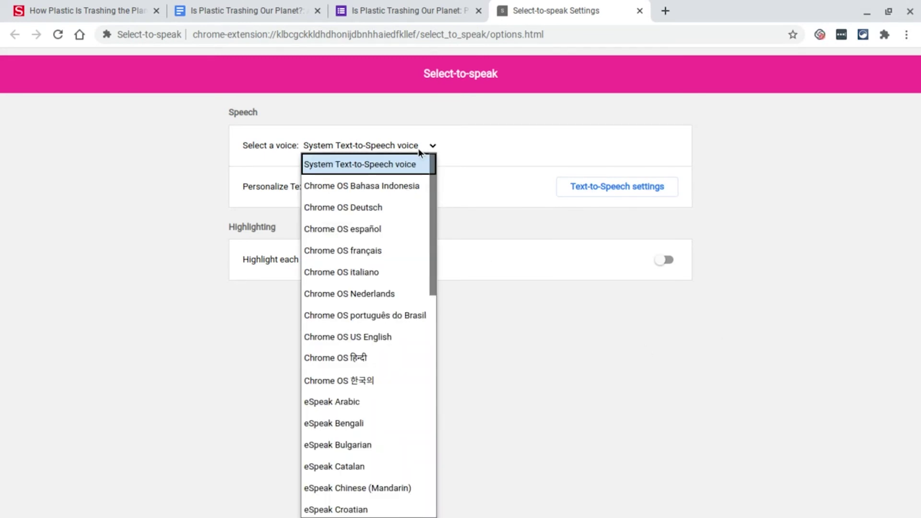
pyautogui.click(419, 148)
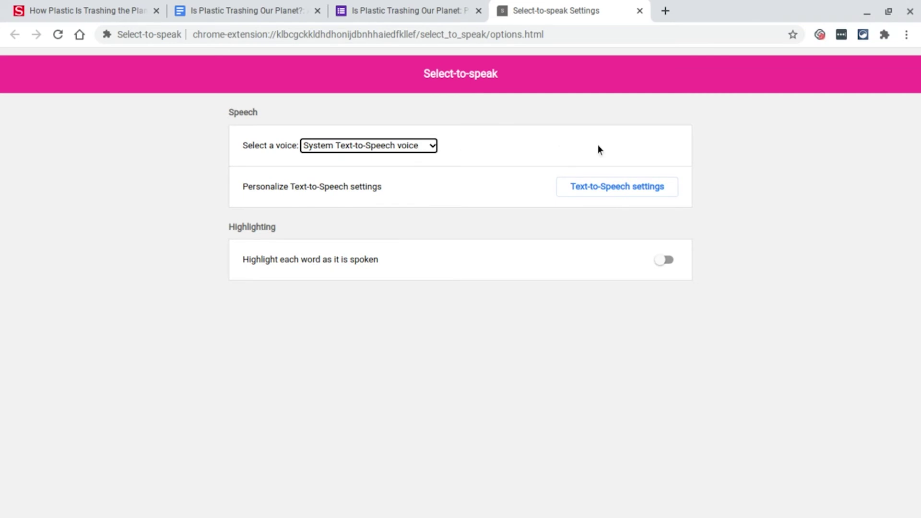
pyautogui.click(628, 191)
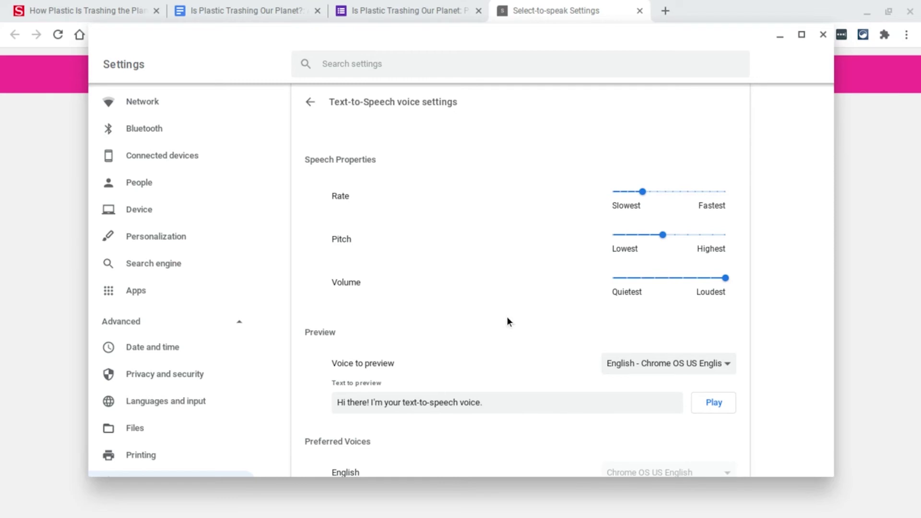
# Set speech rate to 90% and pitch to 80%, then play a voice preview.
pyautogui.click(636, 200)
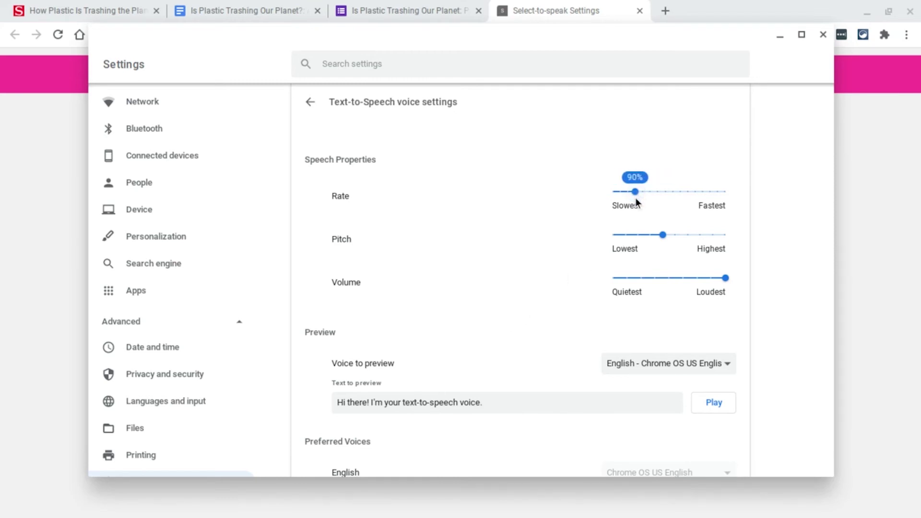
pyautogui.moveTo(656, 244)
pyautogui.moveTo(662, 235); pyautogui.dragTo(653, 239)
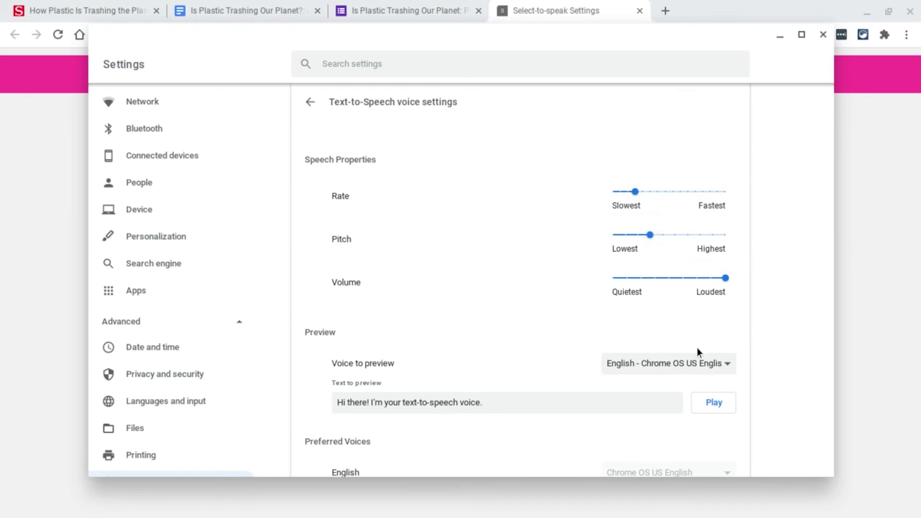
pyautogui.scroll(-1, 698, 350)
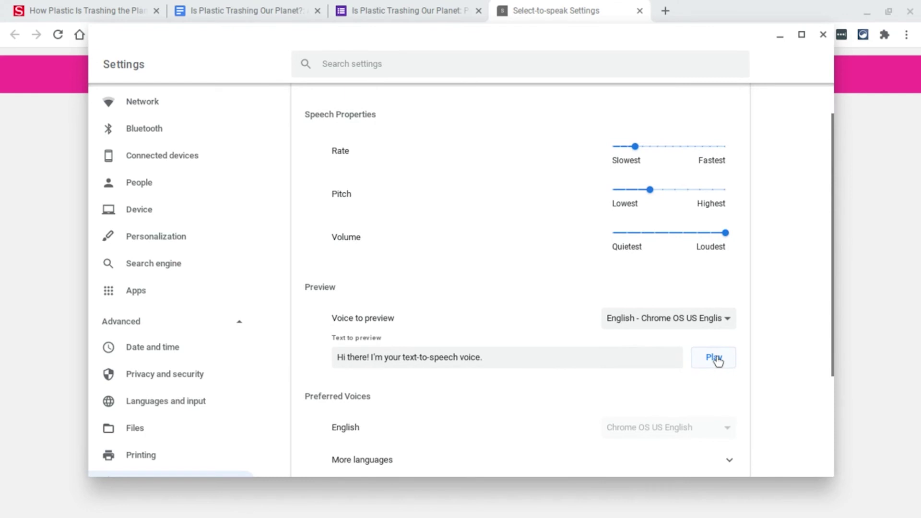
pyautogui.click(715, 359)
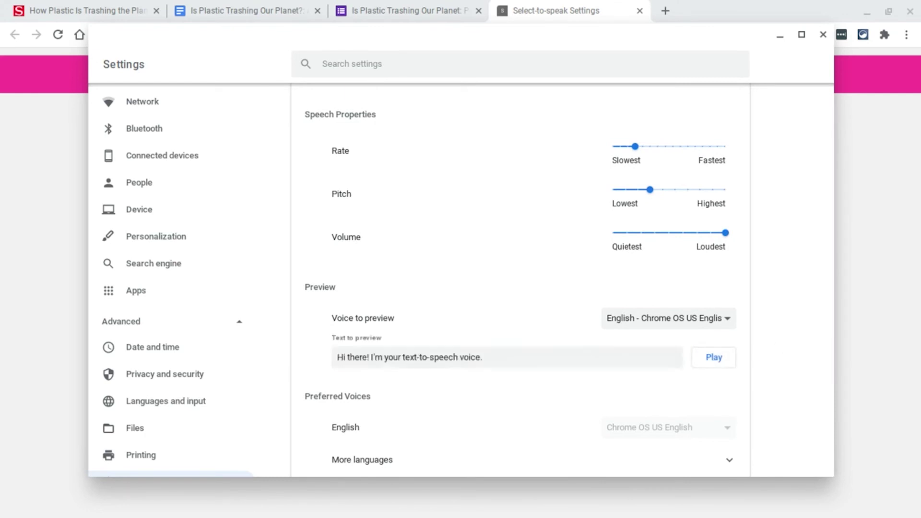
# Restore rate and pitch to 100%, preview the voice again, and close Settings.
pyautogui.moveTo(641, 152)
pyautogui.click(642, 146)
pyautogui.moveTo(648, 192)
pyautogui.moveTo(648, 192); pyautogui.dragTo(663, 191)
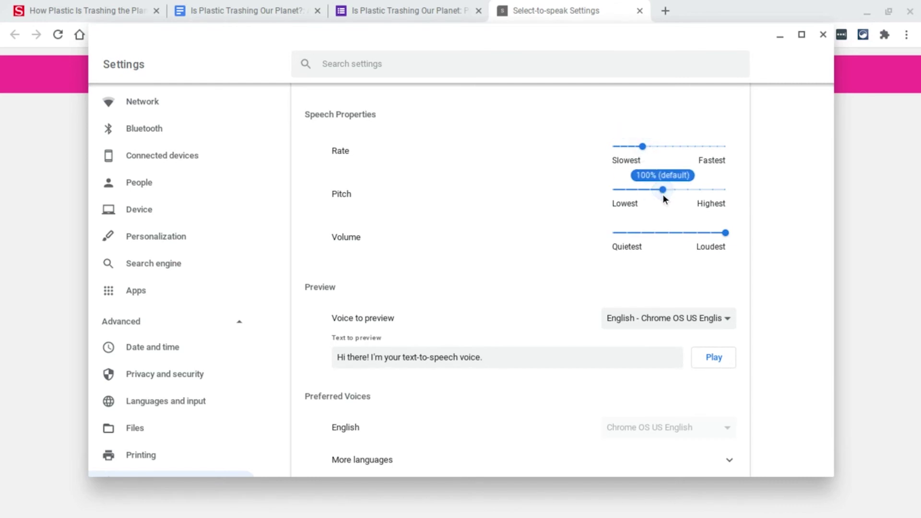
pyautogui.click(720, 361)
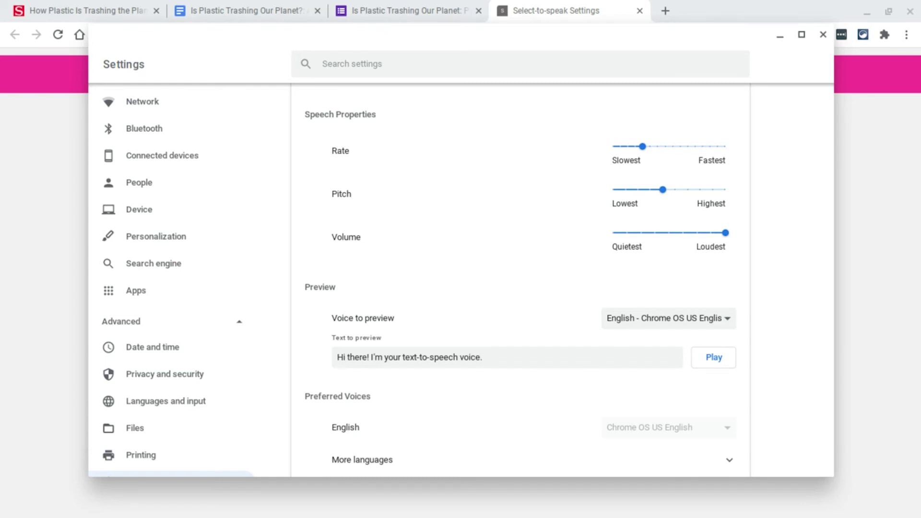
pyautogui.scroll(-3, 773, 321)
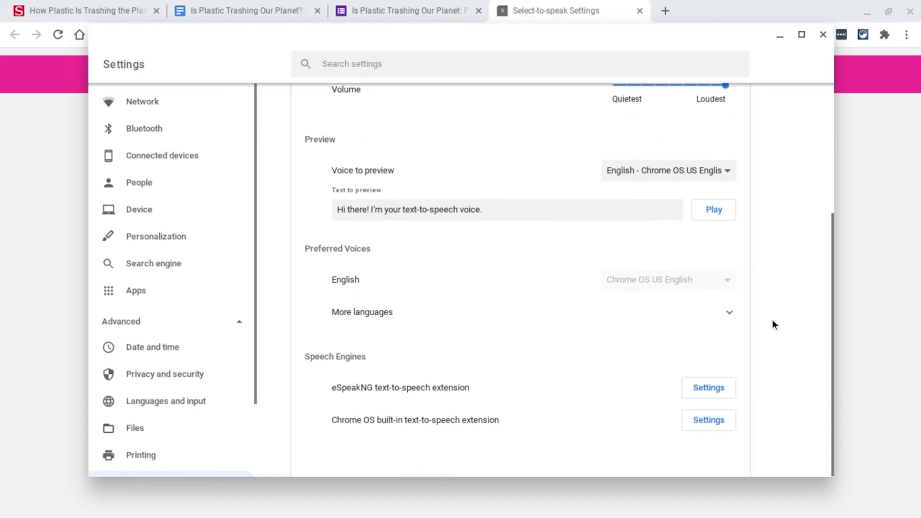
pyautogui.click(826, 33)
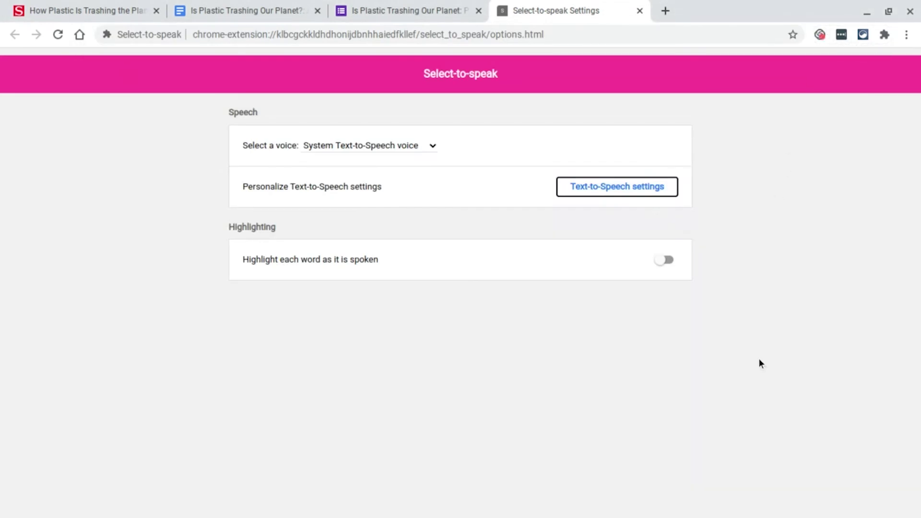
# Turn on highlighting of each spoken word and set the highlight colour to Green.
pyautogui.click(671, 262)
pyautogui.click(669, 259)
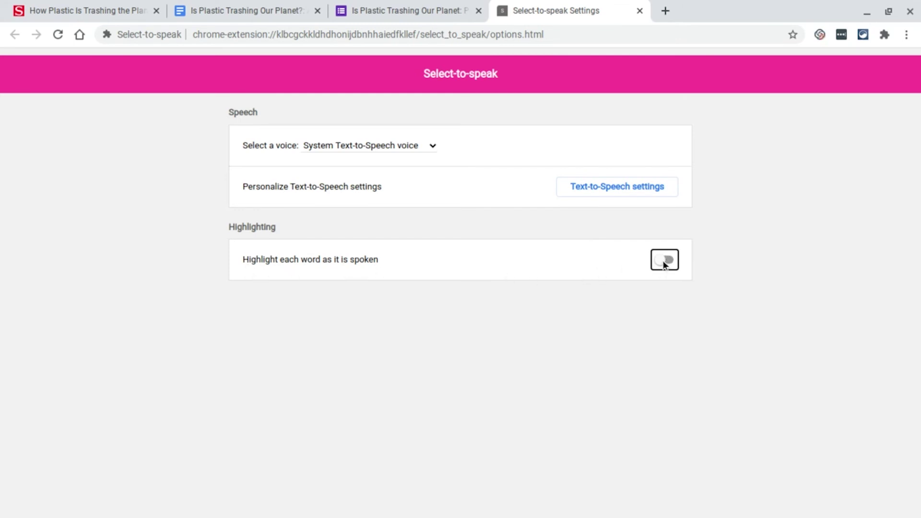
pyautogui.press('space')
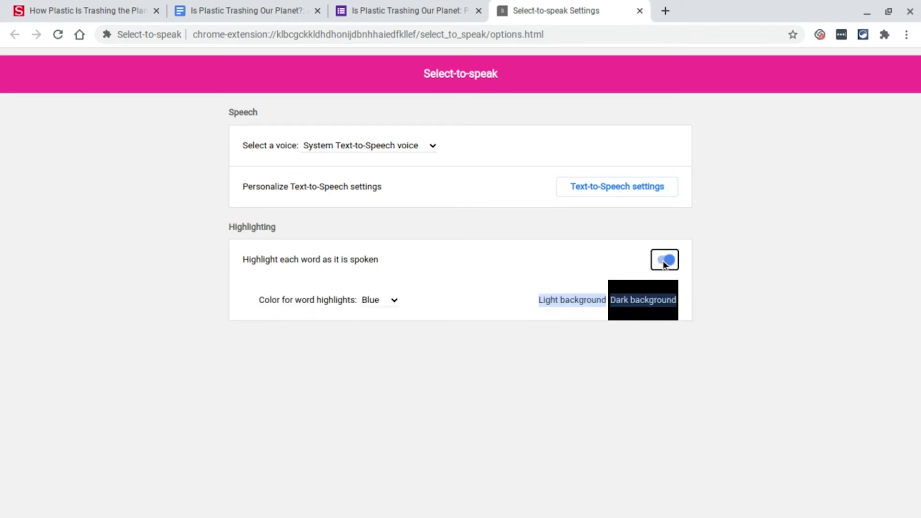
pyautogui.click(378, 300)
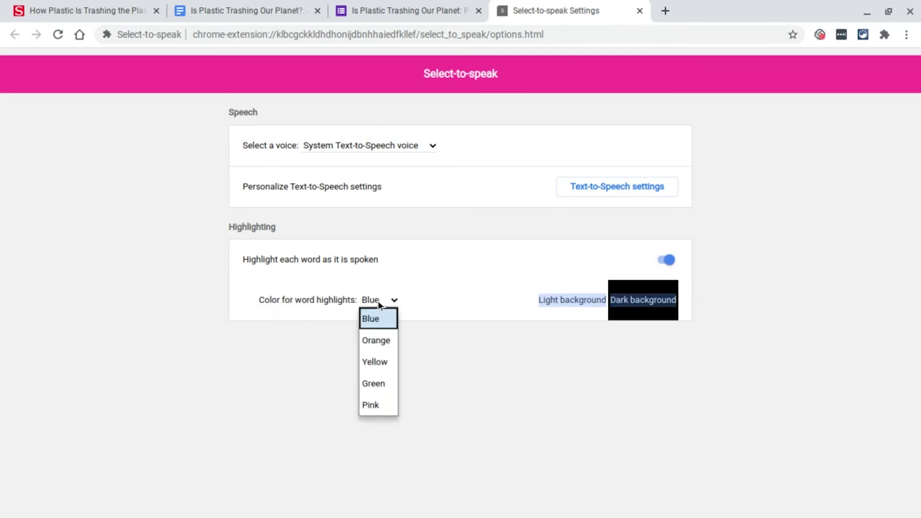
pyautogui.click(387, 386)
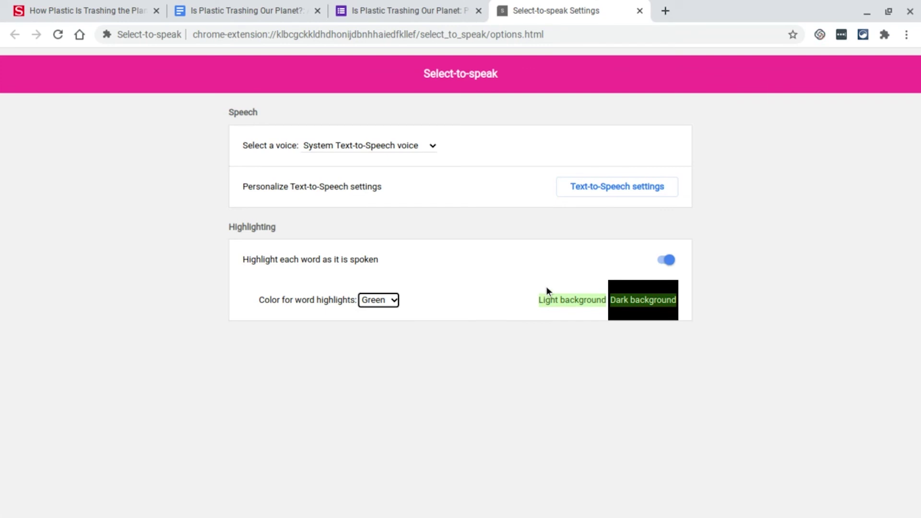
pyautogui.click(719, 216)
# Close the Select-to-speak settings and have the 'What makes plastic so popular?' paragraph read aloud.
pyautogui.hotkey('ctrl', 'w')
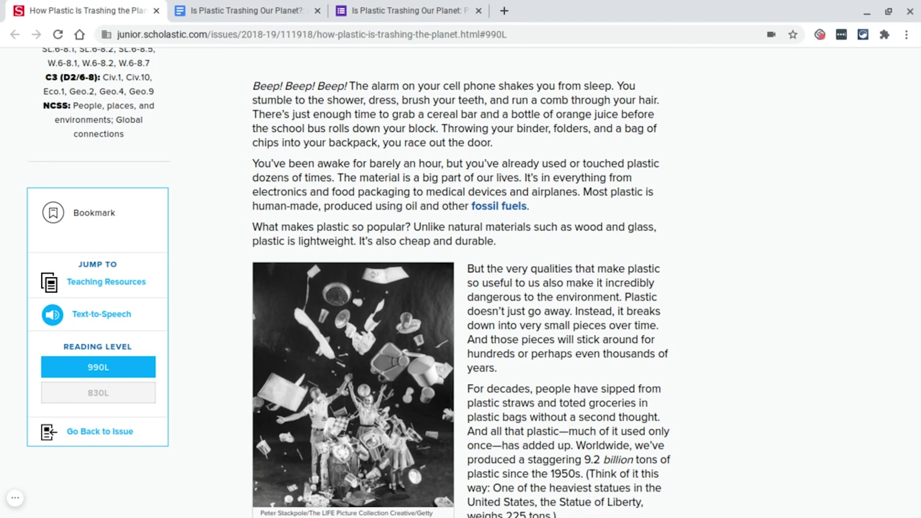
pyautogui.moveTo(240, 214); pyautogui.dragTo(640, 281)
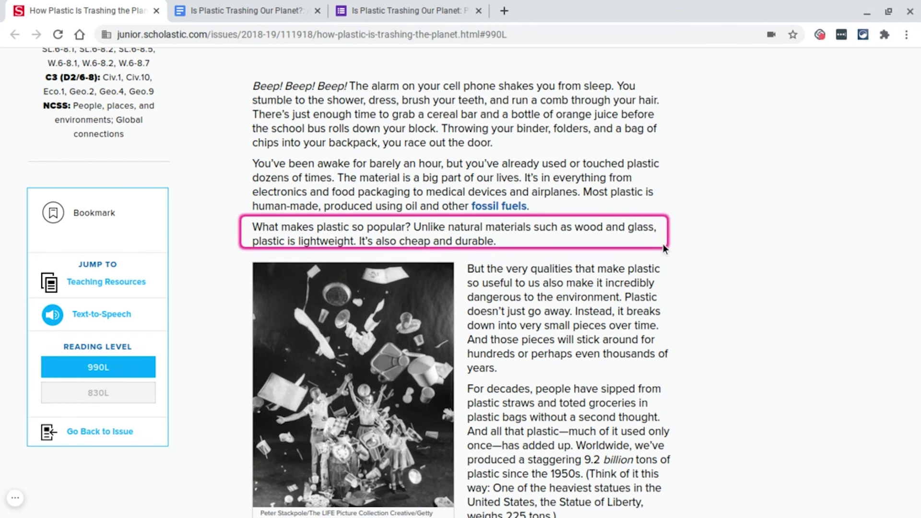